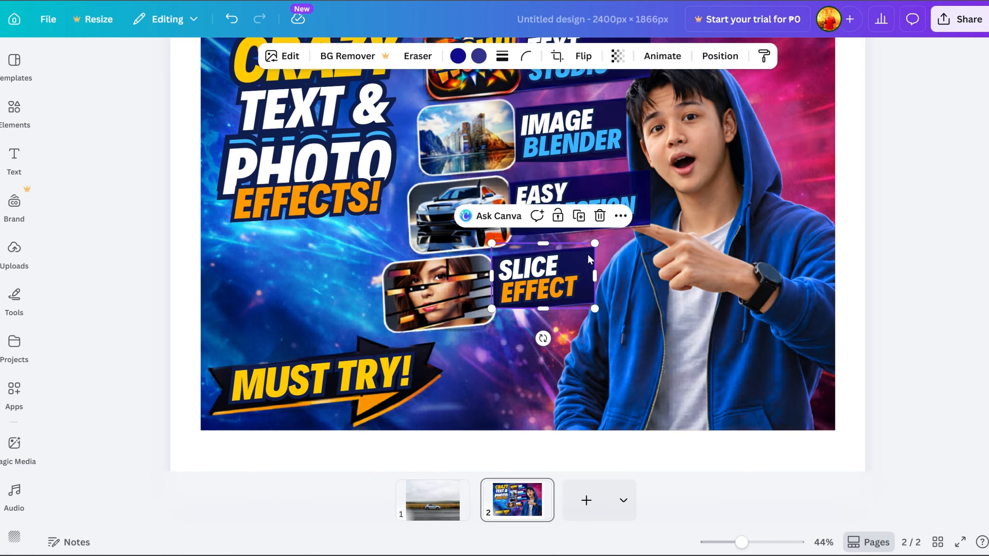
# Set the blue-and-magenta cosmic image behind the poster elements as the page background
pyautogui.moveTo(587, 254); pyautogui.dragTo(540, 333)
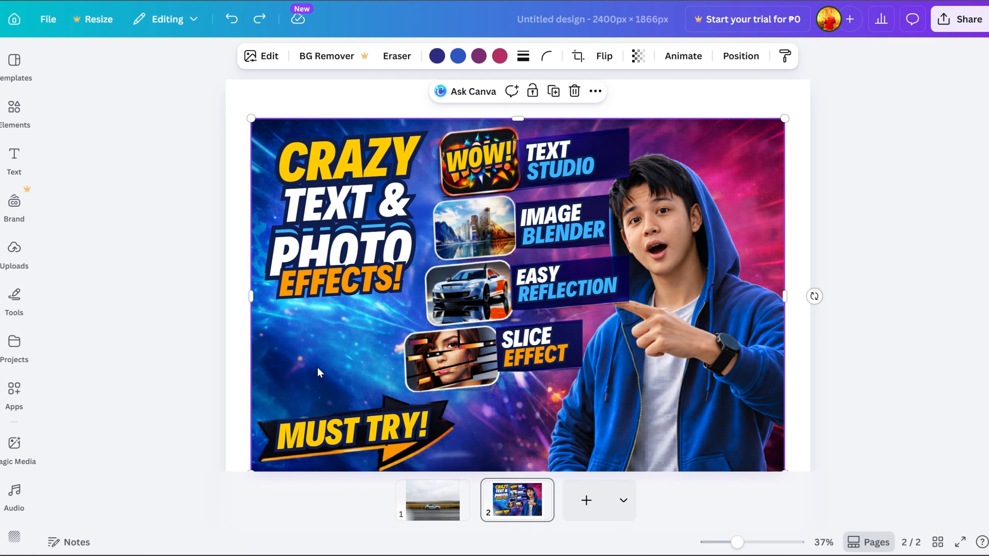
pyautogui.click(908, 283)
pyautogui.click(780, 129)
pyautogui.rightClick(771, 126)
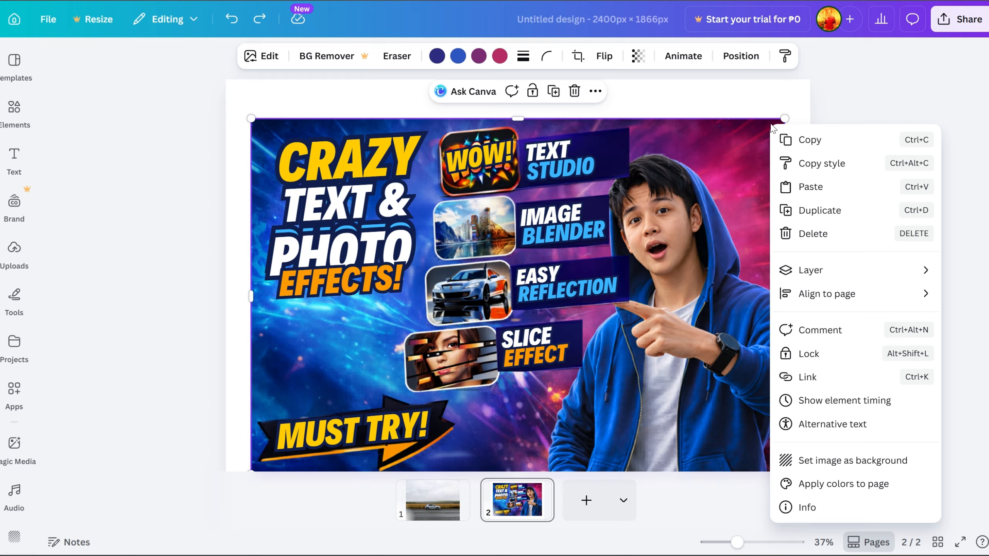
pyautogui.click(829, 461)
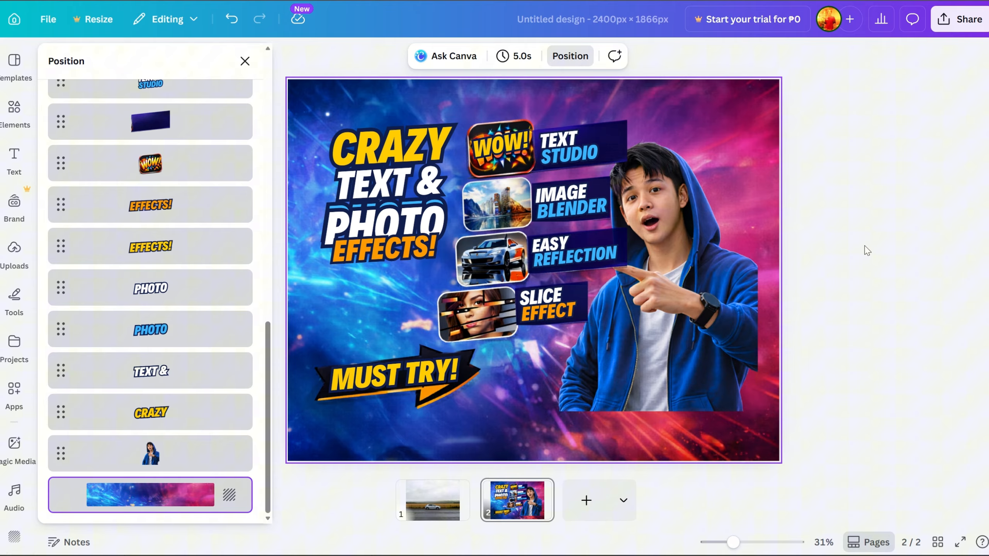
# Enlarge all foreground elements together to about 2401 by 1601 px and move them down to the page's lower edge
pyautogui.moveTo(835, 407); pyautogui.dragTo(742, 149)
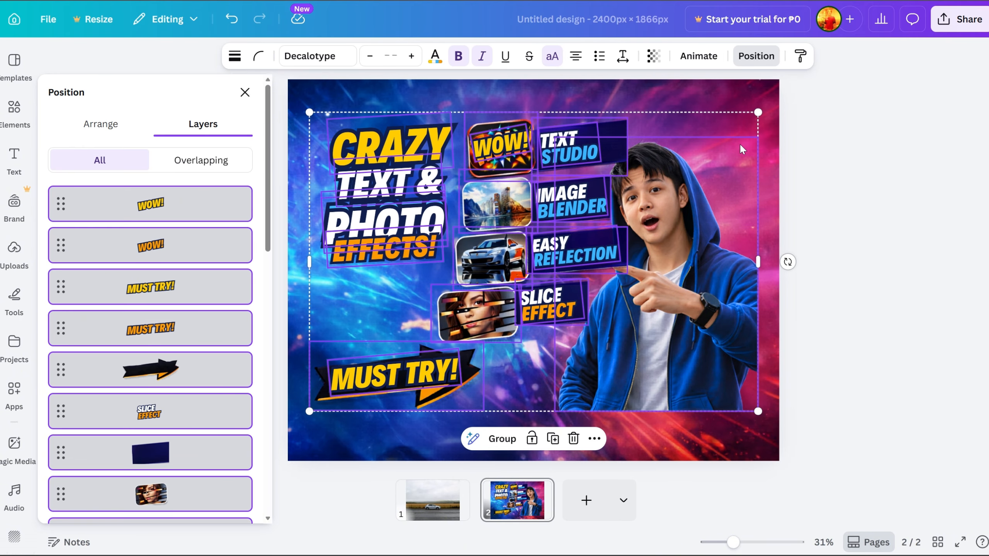
pyautogui.moveTo(757, 112); pyautogui.dragTo(783, 94)
pyautogui.moveTo(309, 411); pyautogui.dragTo(291, 422)
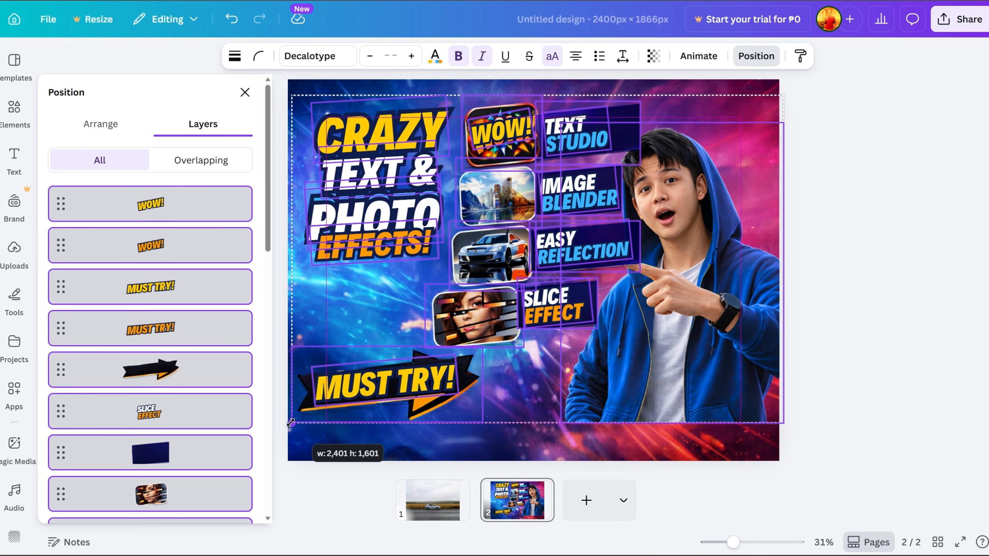
pyautogui.moveTo(723, 374); pyautogui.dragTo(720, 413)
pyautogui.click(911, 420)
# Move the CRAZY TEXT & PHOTO EFFECTS! headline and the four-item effects list up near the page's upper edge
pyautogui.moveTo(352, 252); pyautogui.dragTo(348, 207)
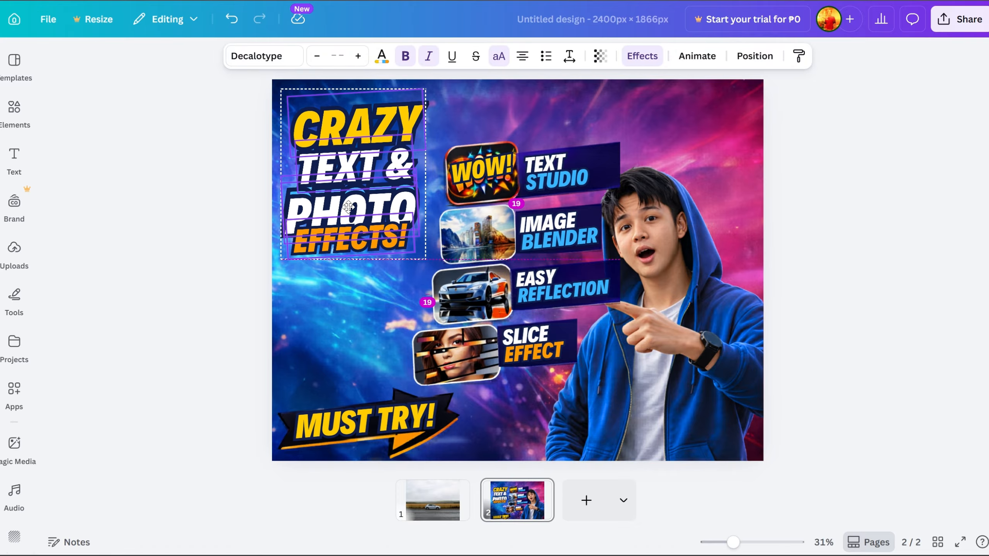
pyautogui.moveTo(543, 163); pyautogui.dragTo(532, 124)
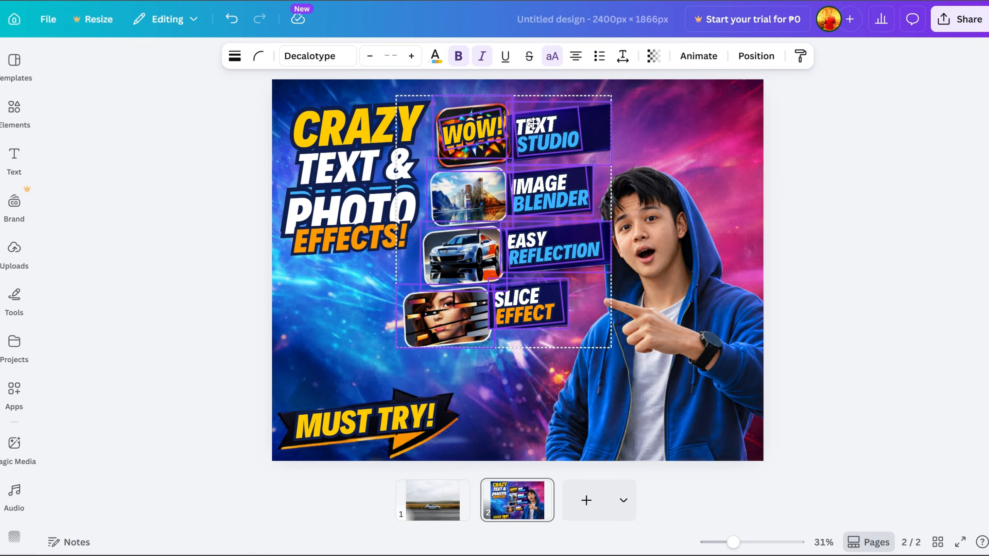
pyautogui.click(890, 290)
# Enlarge the cutout of the pointing man and shift it slightly toward the effects list
pyautogui.click(701, 324)
pyautogui.moveTo(764, 159); pyautogui.dragTo(804, 107)
pyautogui.moveTo(717, 382)
pyautogui.mouseDown()
pyautogui.moveTo(697, 382)
pyautogui.moveTo(707, 382)
pyautogui.mouseUp()
pyautogui.click(890, 290)
# Move the MUST TRY! text and its arrow banner slightly inward from the page's lower corner
pyautogui.click(366, 422)
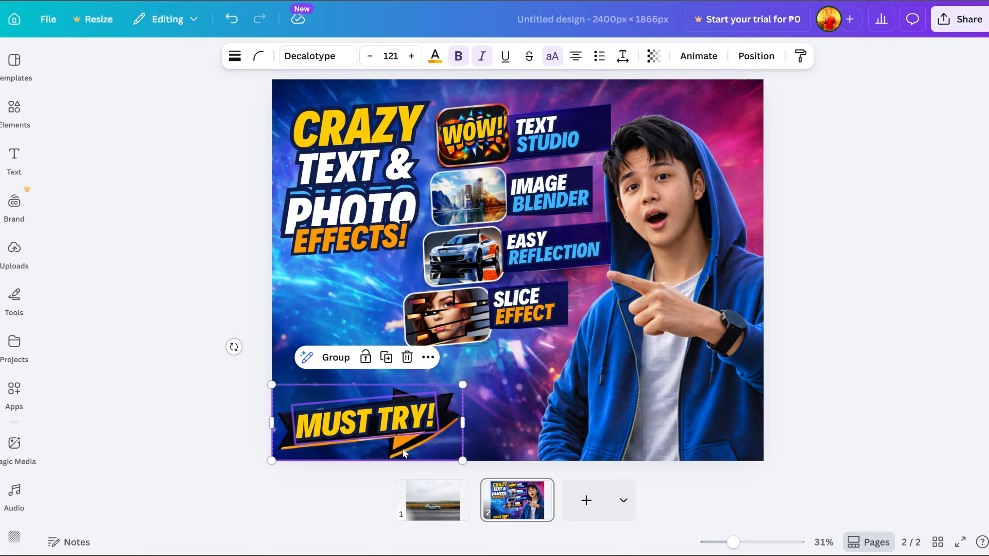
pyautogui.moveTo(403, 424); pyautogui.dragTo(403, 407)
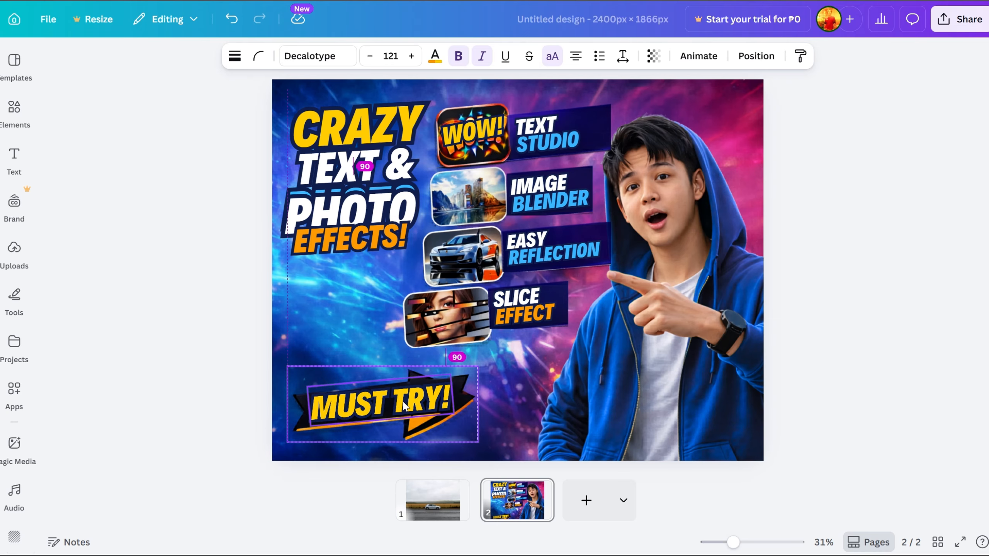
pyautogui.click(838, 292)
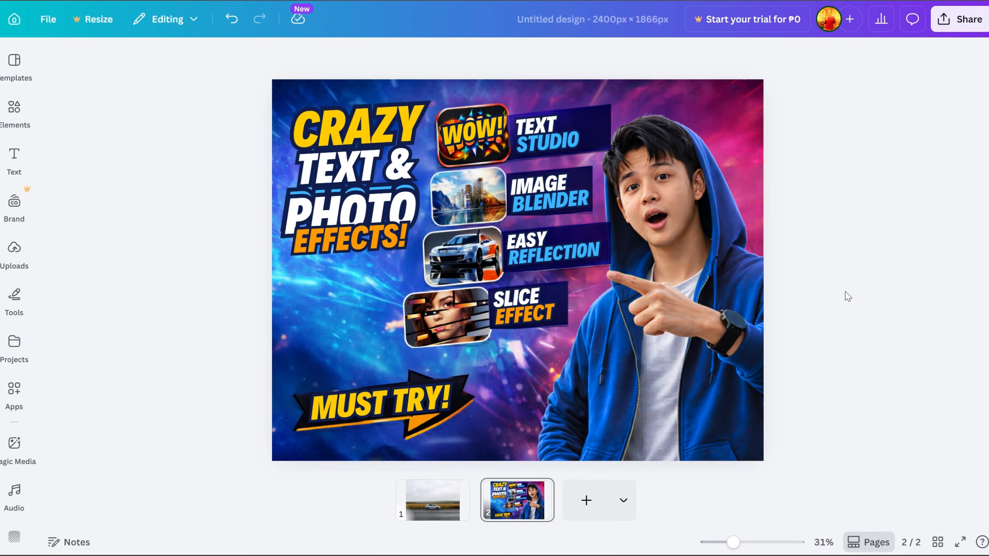
# Apply the Baseline animation to the cutout of the pointing man
pyautogui.click(662, 202)
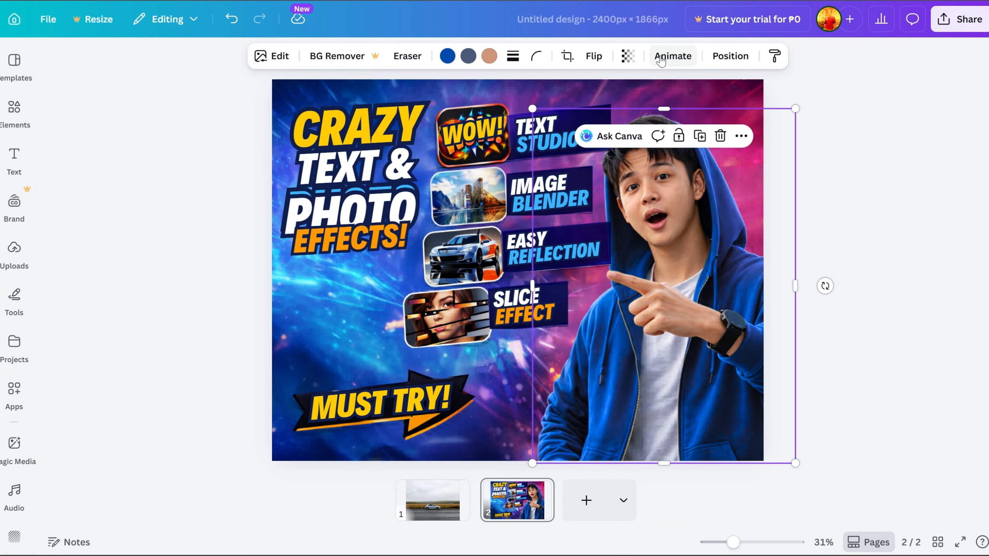
pyautogui.click(673, 55)
pyautogui.scroll(-5, 195, 428)
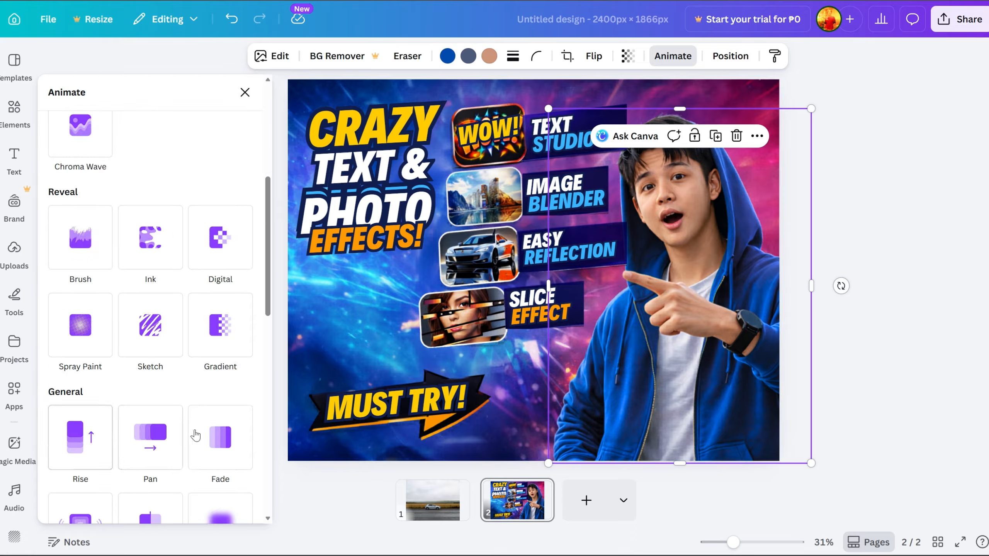
pyautogui.scroll(-6, 213, 438)
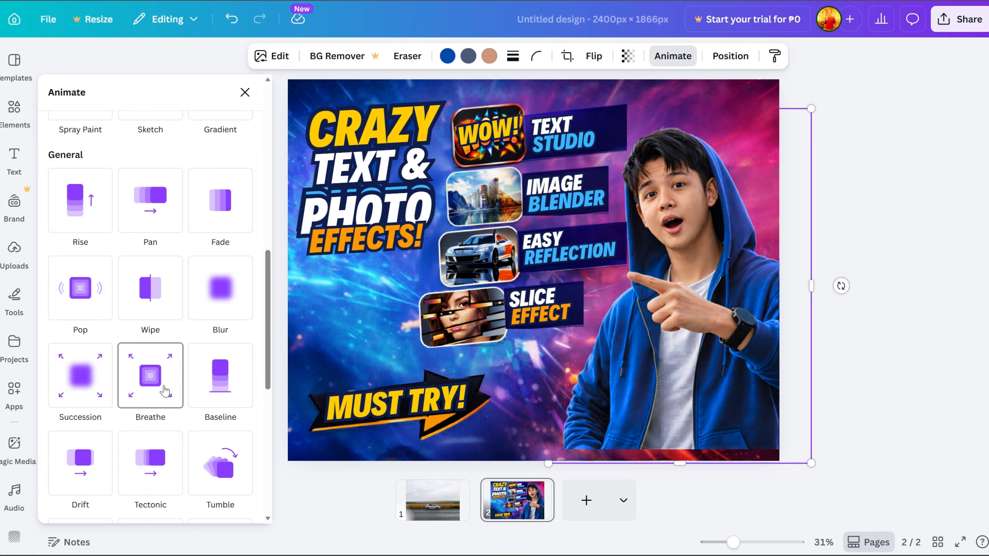
pyautogui.click(223, 391)
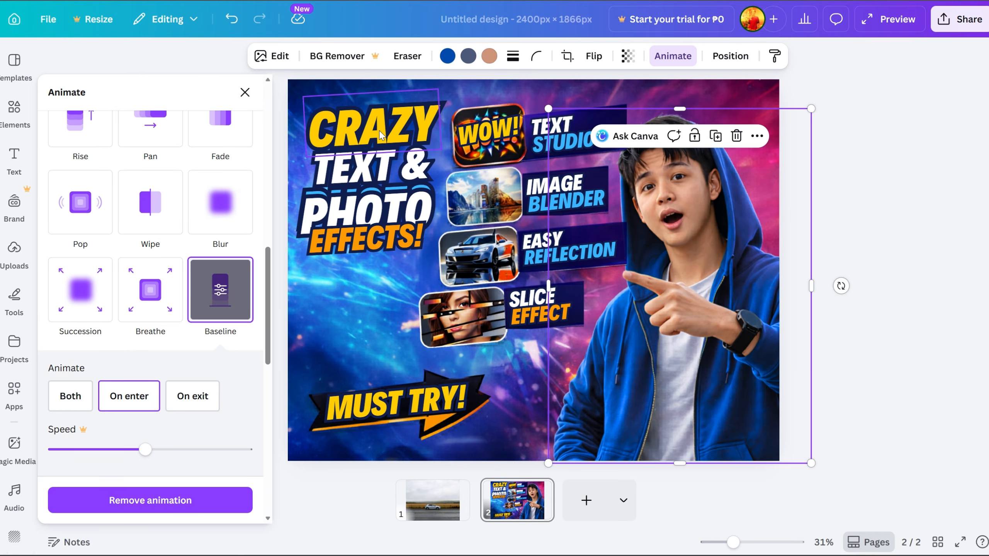
# Apply the Baseline animation to the CRAZY text and the Tectonic animation to the TEXT & text
pyautogui.click(381, 134)
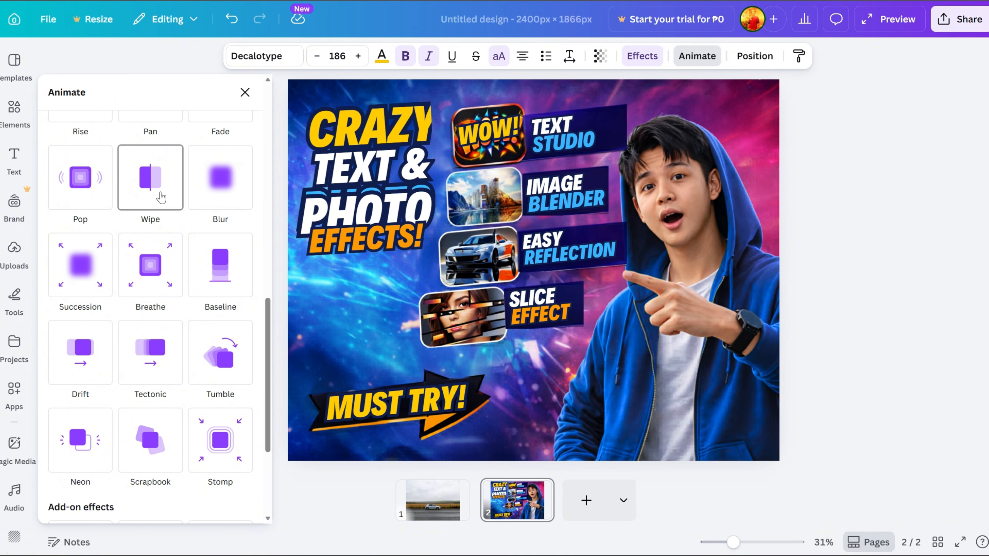
pyautogui.click(225, 289)
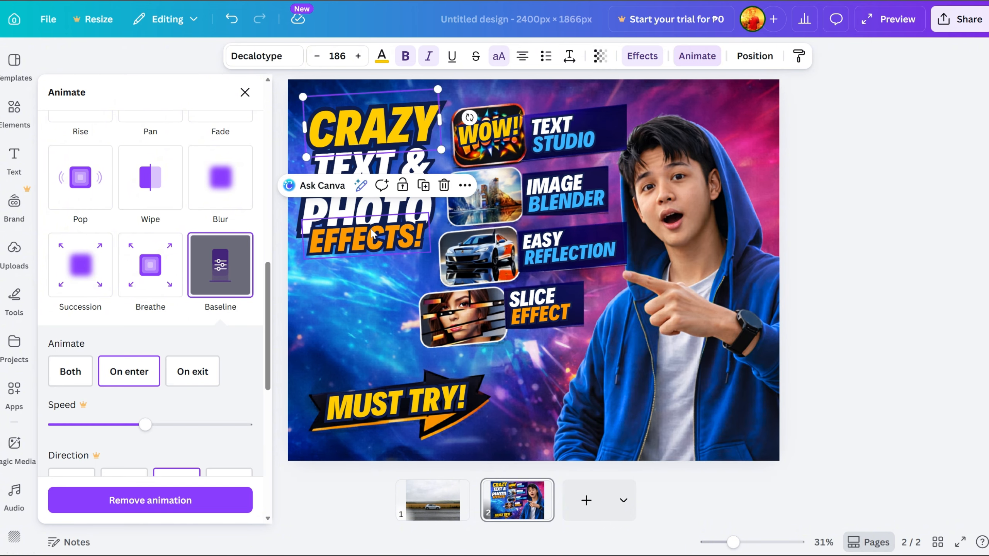
pyautogui.click(377, 168)
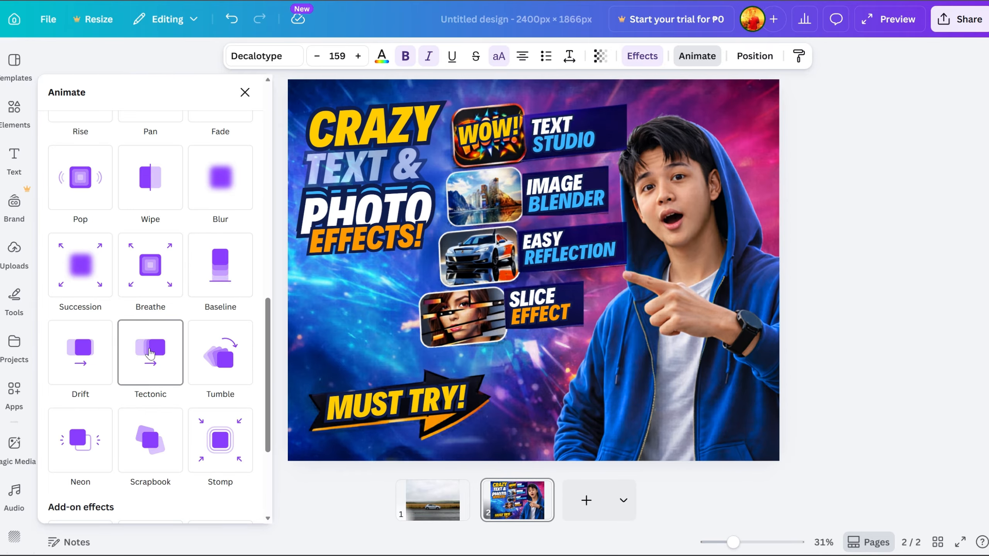
pyautogui.click(150, 347)
# Apply the Succession animation to the PHOTO text and the Pop animation to the EFFECTS! text
pyautogui.click(396, 202)
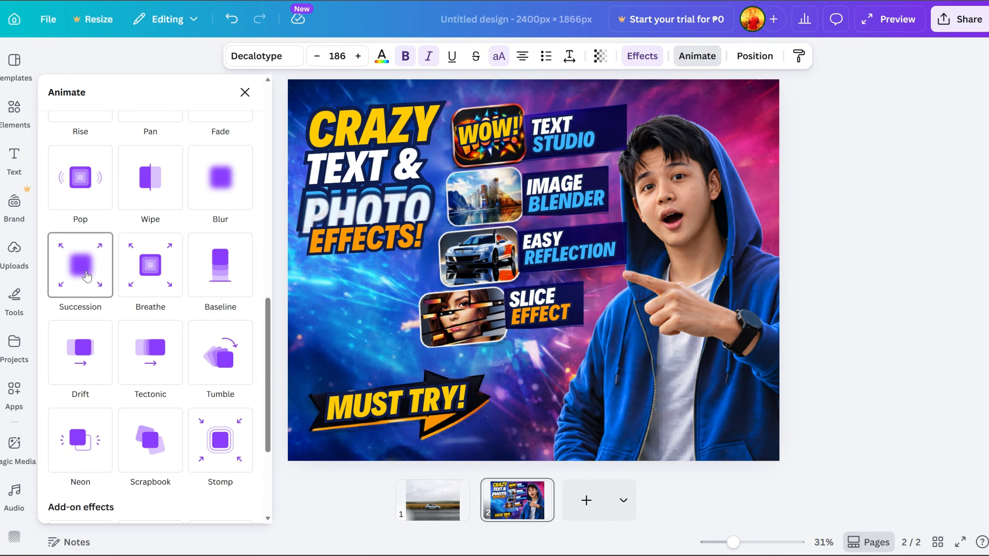
pyautogui.click(86, 275)
pyautogui.click(364, 241)
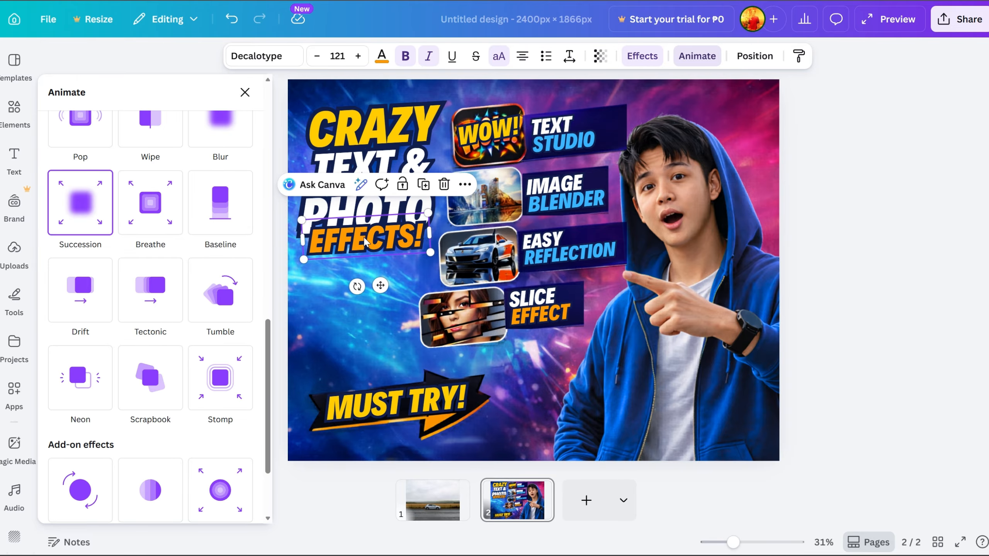
pyautogui.click(87, 131)
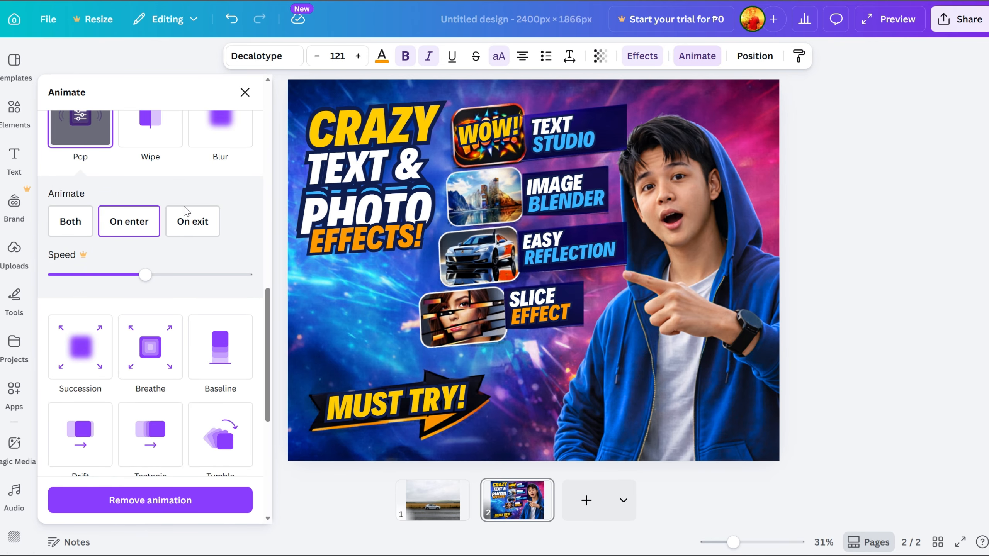
pyautogui.click(865, 318)
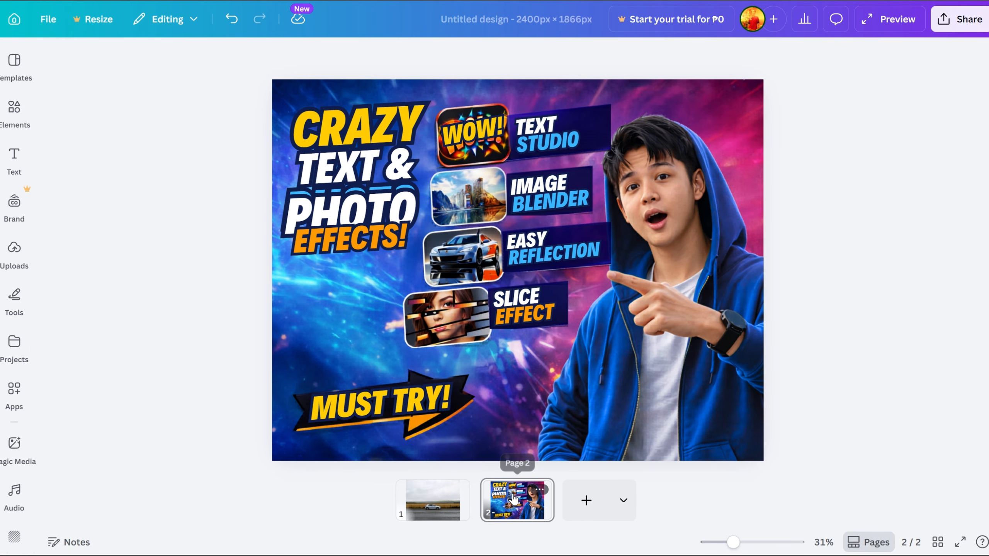
# Switch page 2 to video editing and look through its element tracks on the timeline
pyautogui.click(544, 491)
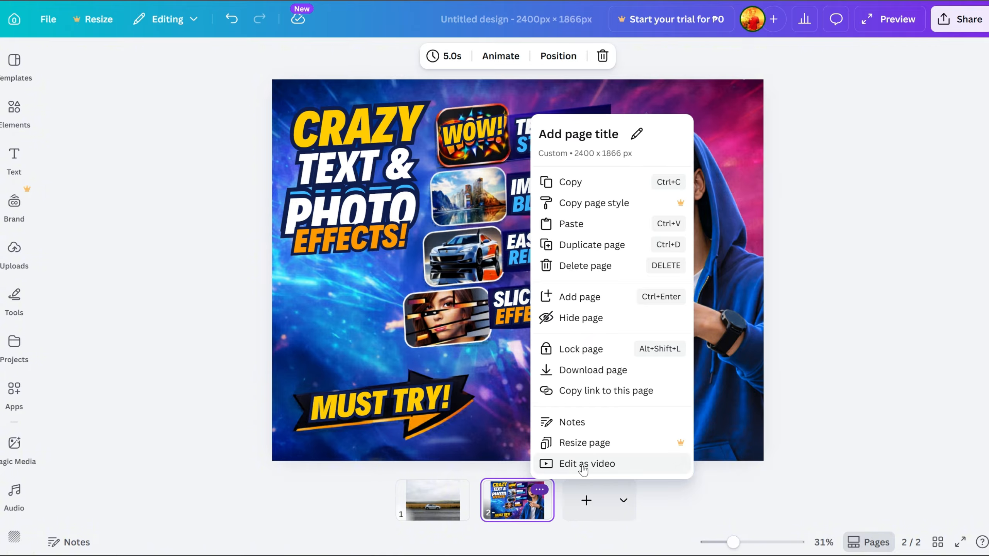
pyautogui.click(600, 466)
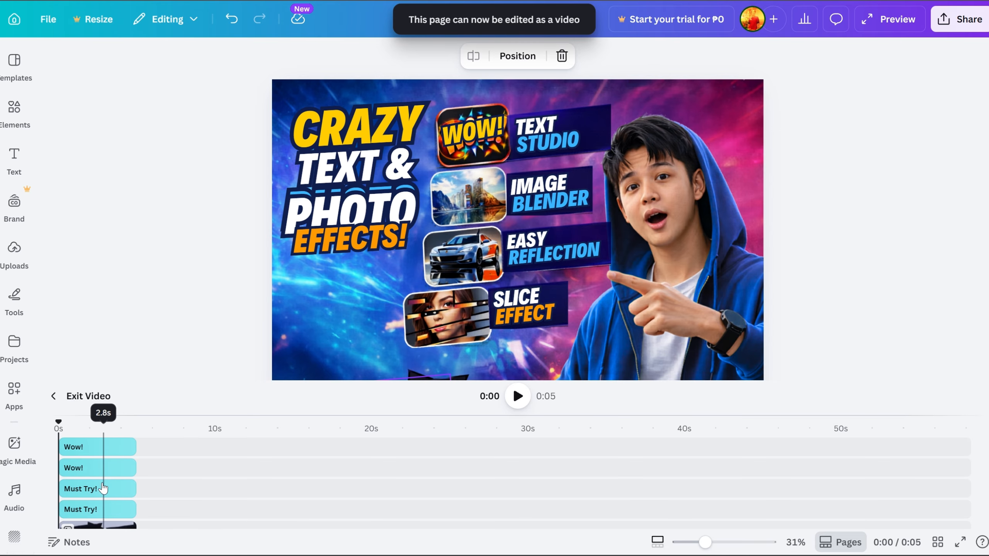
pyautogui.scroll(-5, 103, 488)
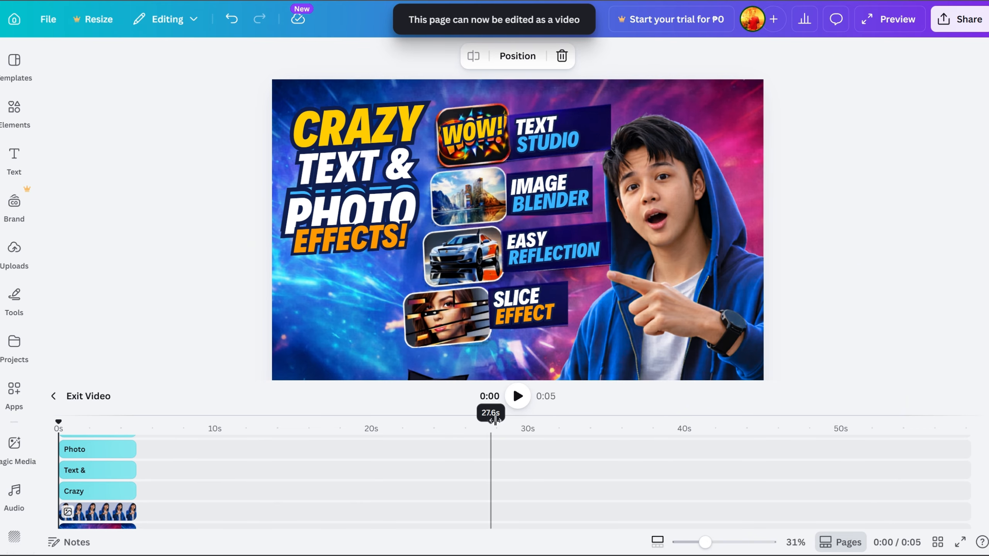
# Play back the page 2 animation, pause it, and leave video editing
pyautogui.click(518, 396)
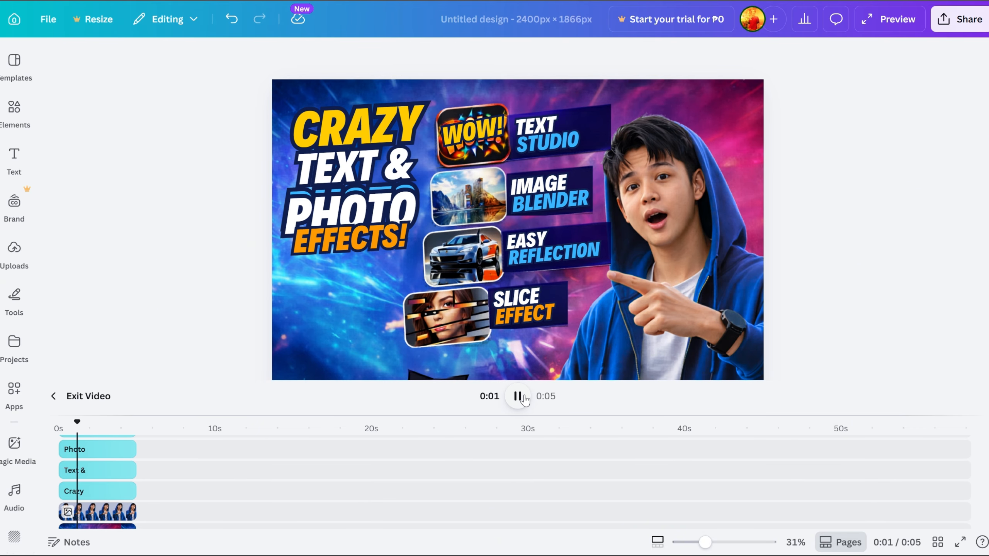
pyautogui.click(524, 397)
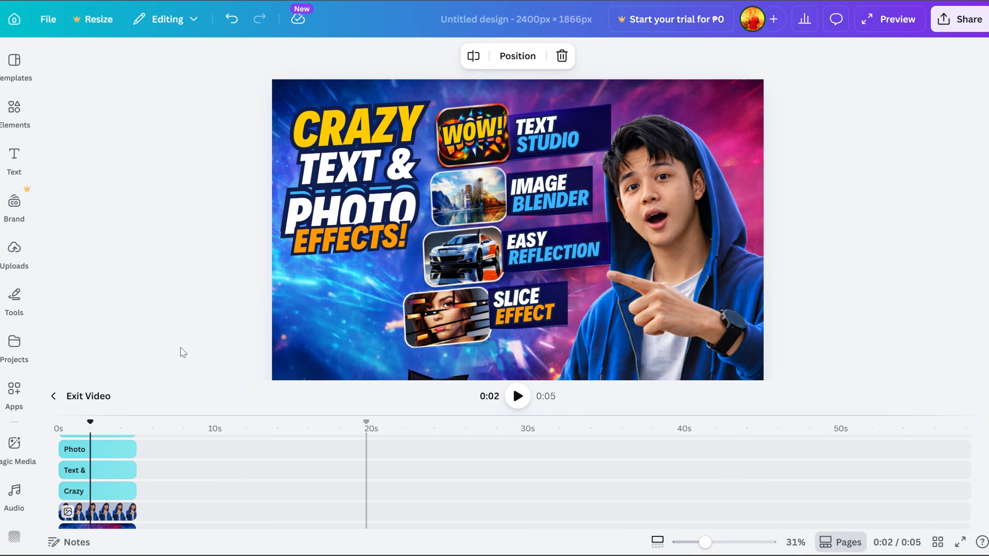
pyautogui.click(69, 396)
# Apply the Burst animation to the MUST TRY! text
pyautogui.click(391, 366)
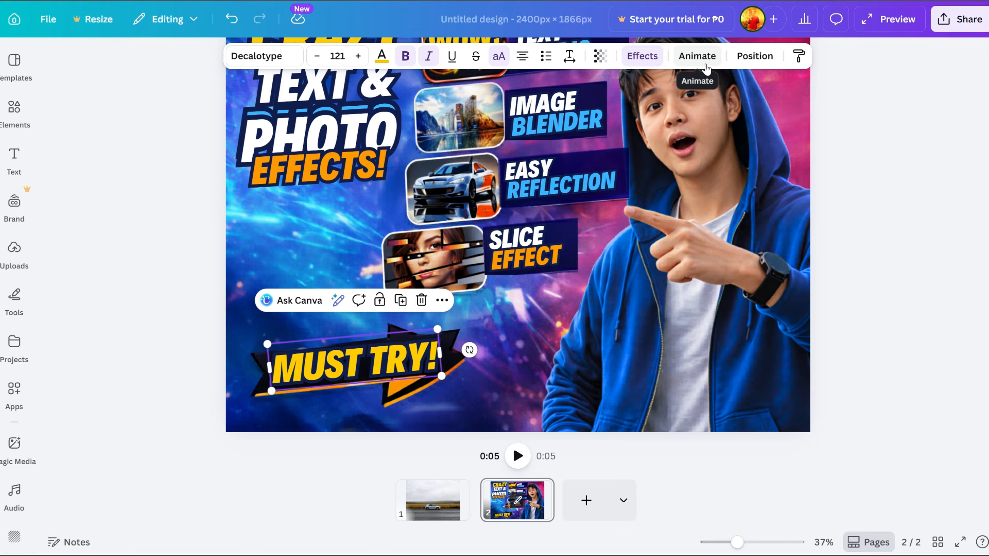
pyautogui.click(696, 55)
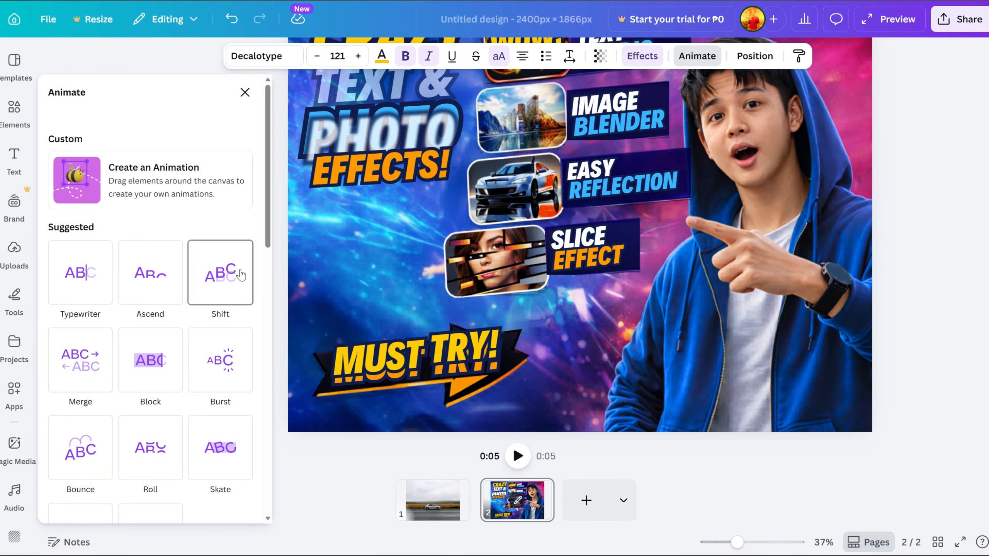
pyautogui.click(238, 370)
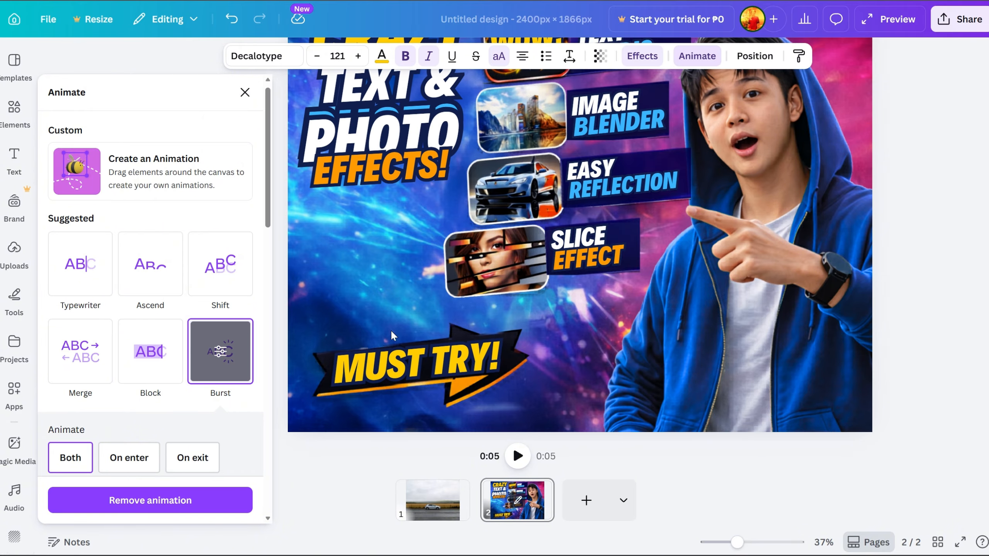
# Apply the Merge animation to the SLICE EFFECT and EASY REFLECTION text labels
pyautogui.click(598, 249)
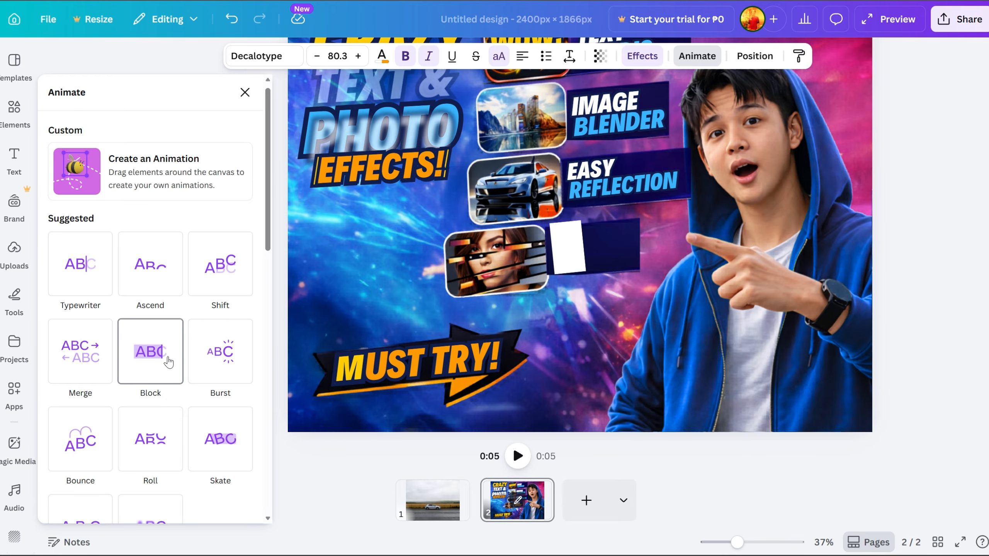
pyautogui.click(81, 351)
pyautogui.click(583, 169)
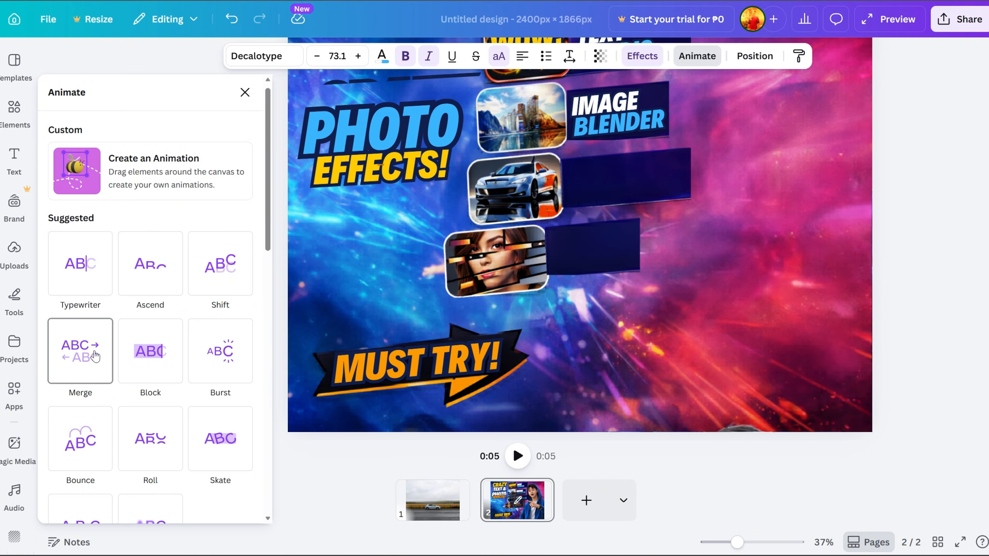
pyautogui.click(80, 350)
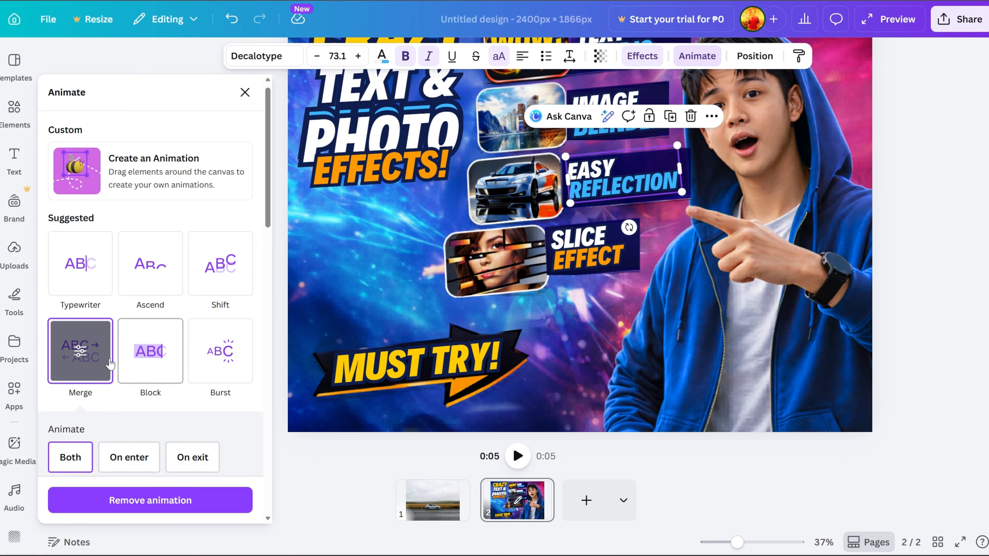
# Apply the Merge animation to the IMAGE BLENDER and TEXT STUDIO text labels
pyautogui.click(643, 96)
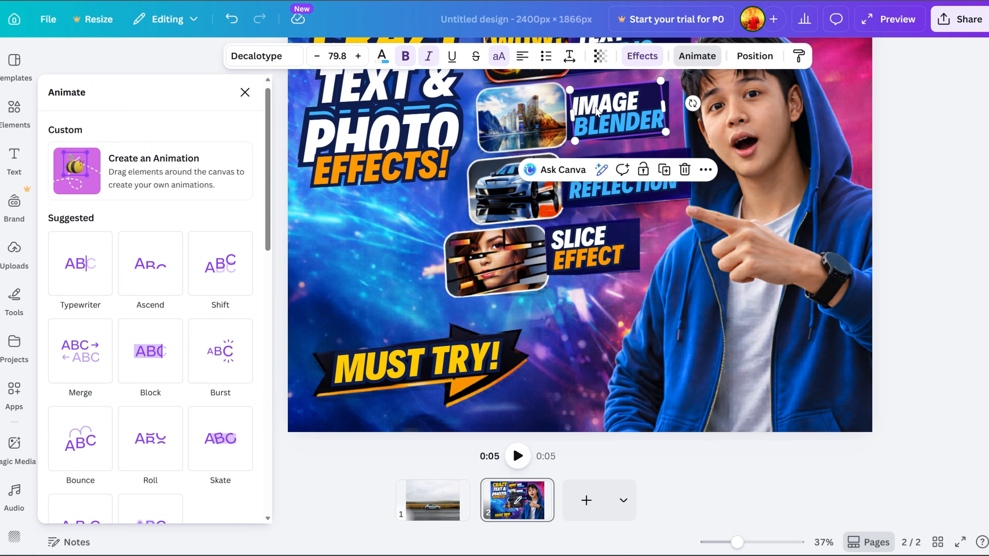
pyautogui.click(95, 344)
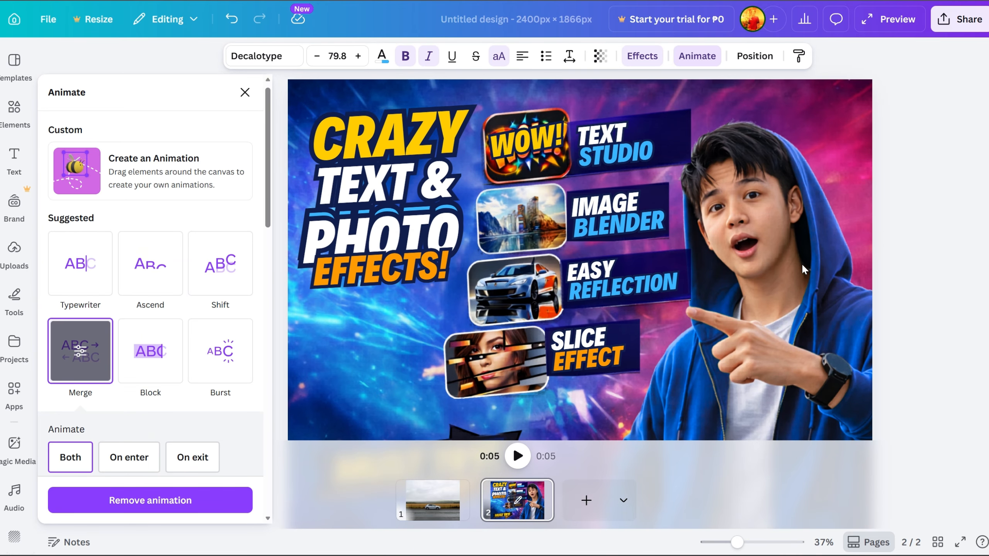
pyautogui.click(596, 136)
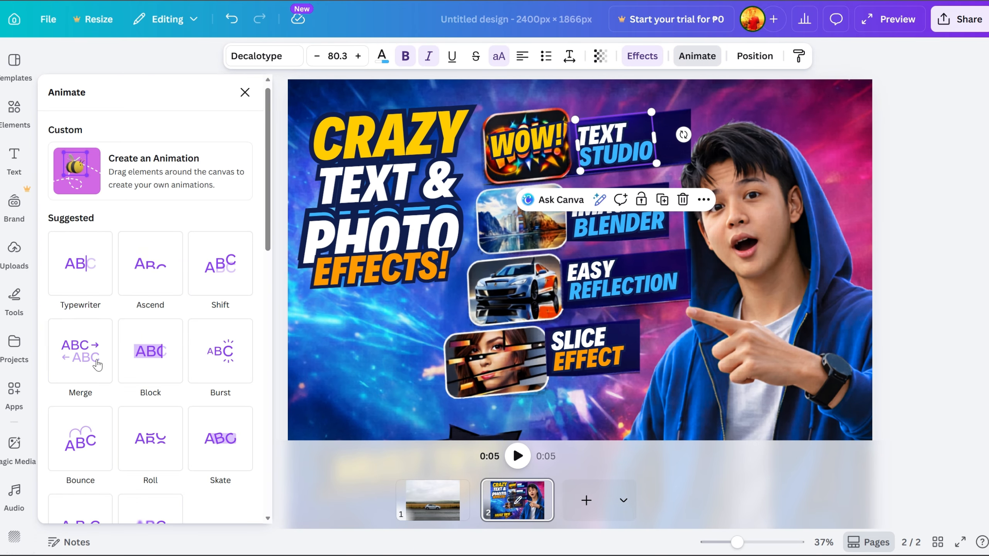
pyautogui.click(81, 365)
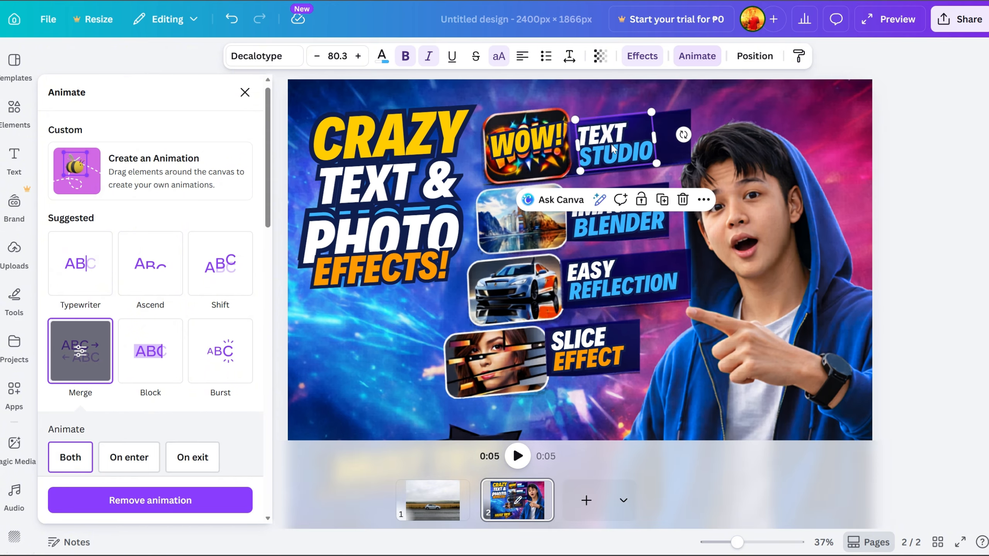
# Add the Pulse effect to the thumbnail images beside the text labels, starting with the WOW! picture
pyautogui.click(544, 148)
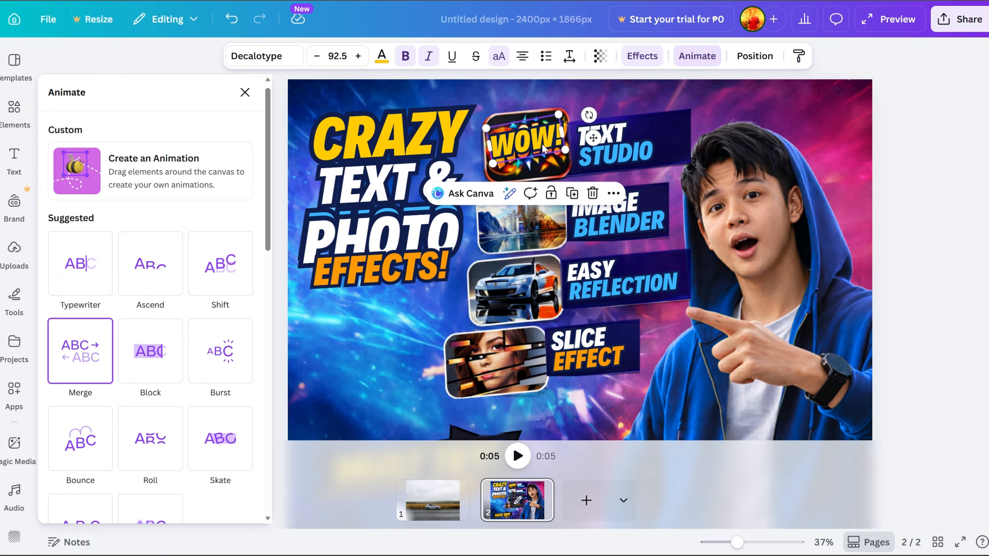
pyautogui.click(538, 174)
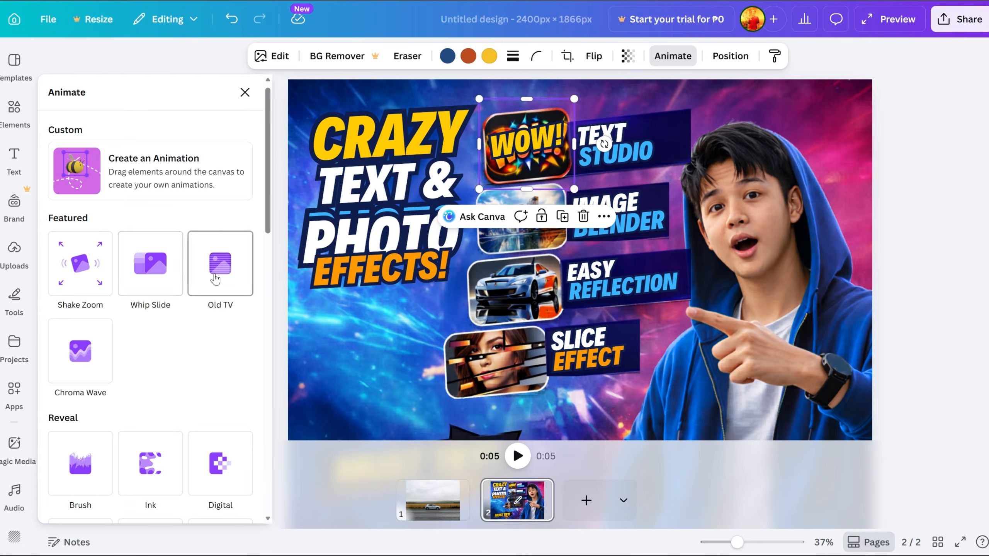
pyautogui.scroll(-10, 206, 363)
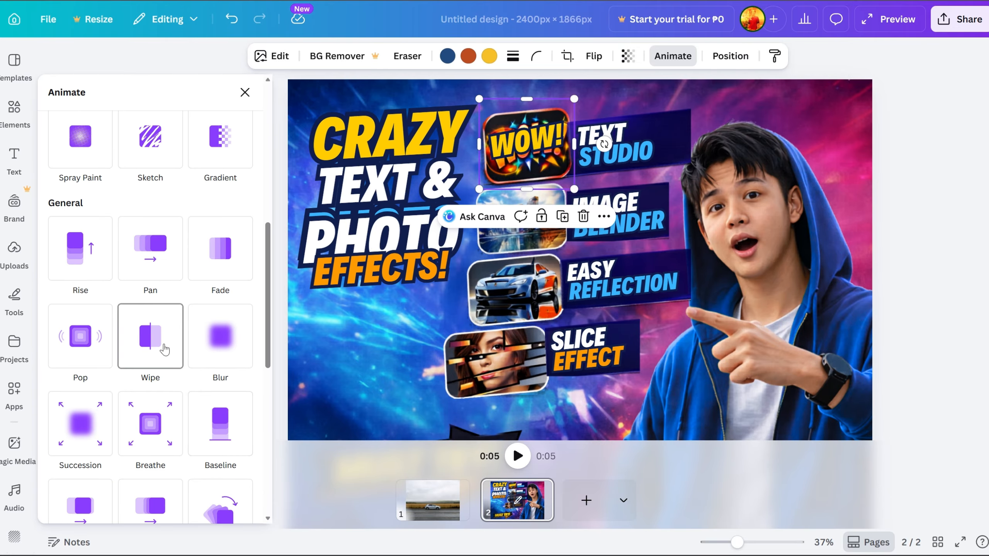
pyautogui.scroll(-5, 164, 350)
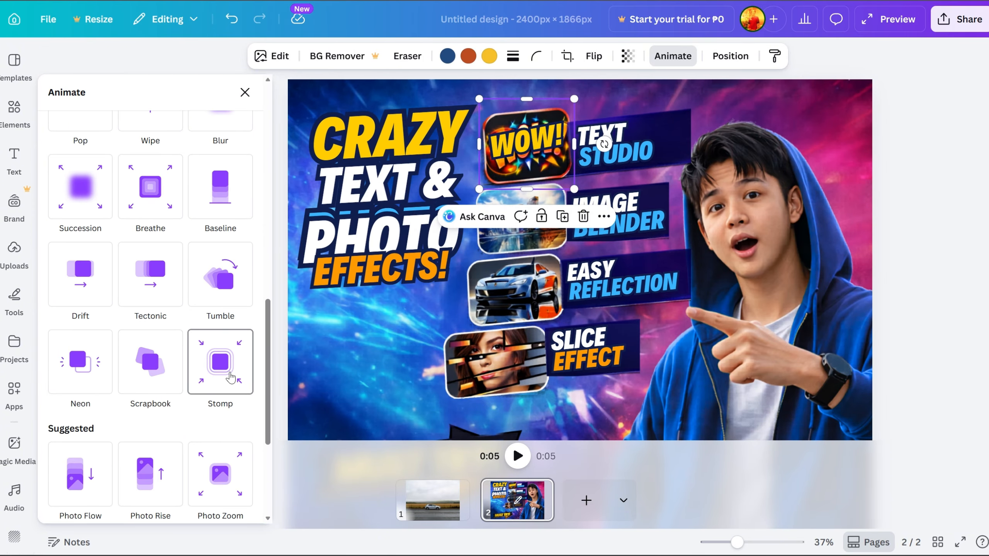
pyautogui.scroll(-2, 220, 359)
pyautogui.scroll(-3, 221, 457)
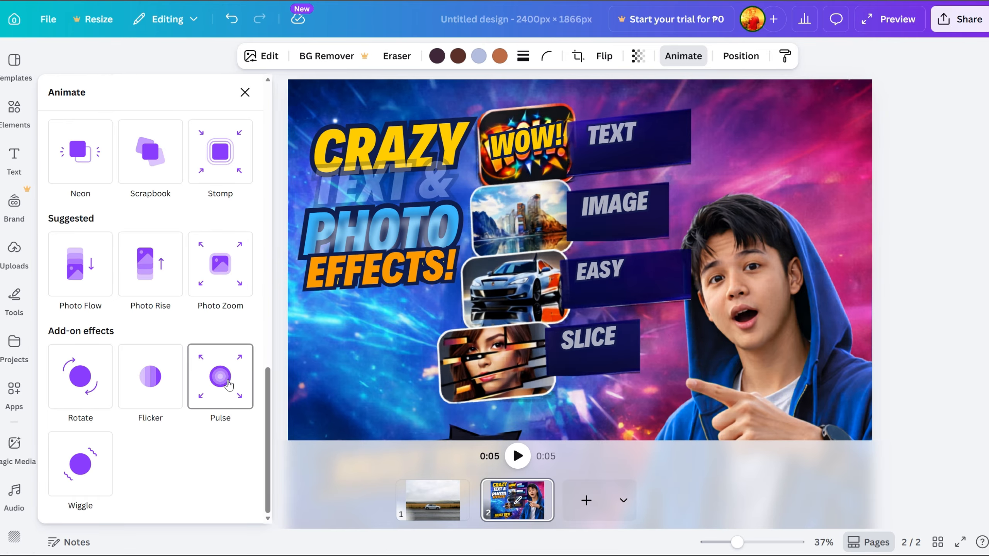
pyautogui.click(220, 376)
# Deselect the elements and play back the animated poster on page 2
pyautogui.click(931, 319)
pyautogui.scroll(-2, 634, 415)
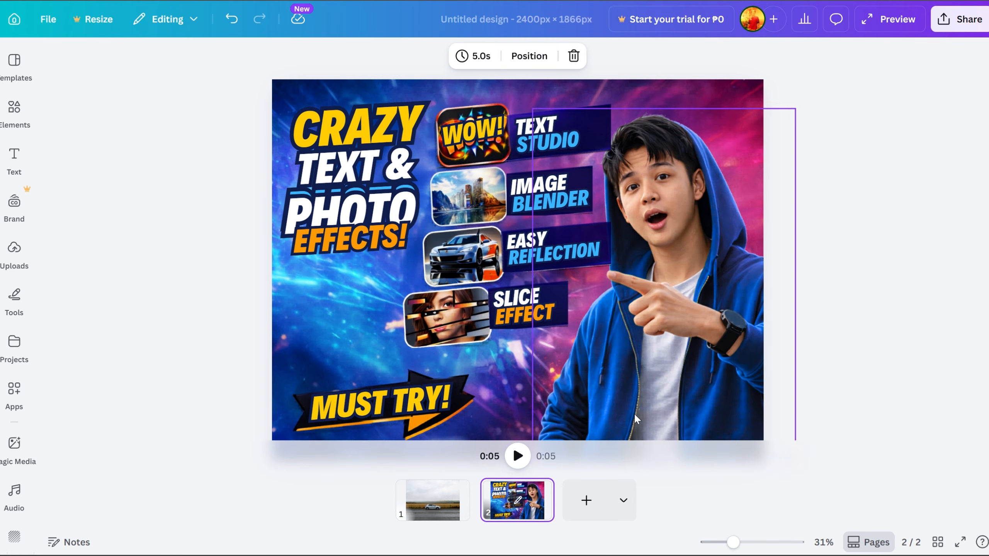
pyautogui.click(520, 463)
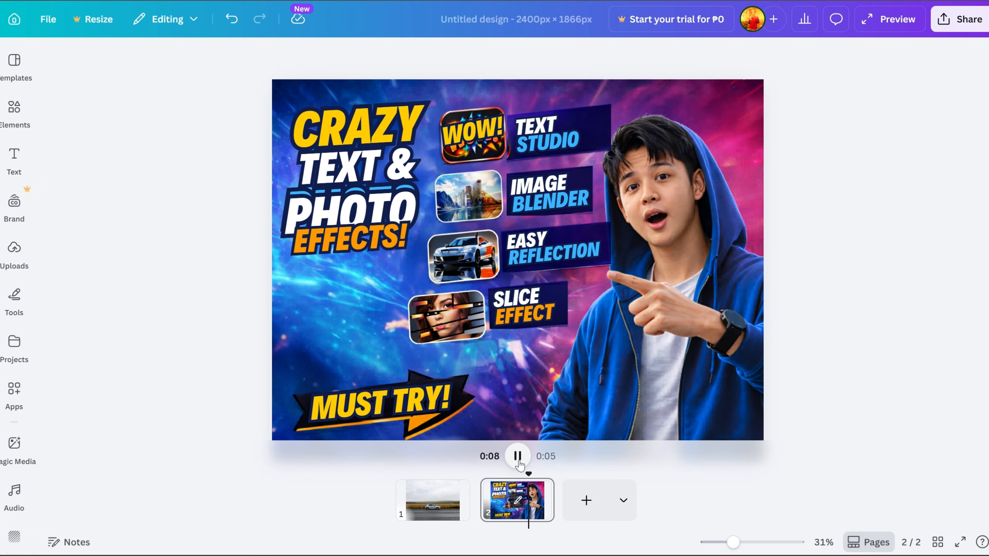
# Go to page 1 and move the car along the road to the page's left edge
pyautogui.click(454, 510)
pyautogui.click(530, 331)
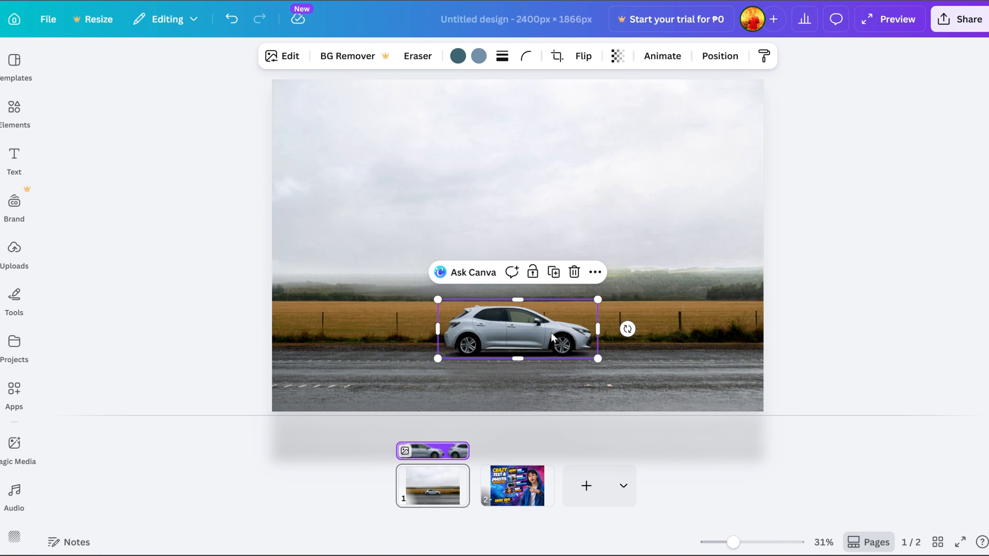
pyautogui.moveTo(550, 332); pyautogui.dragTo(364, 356)
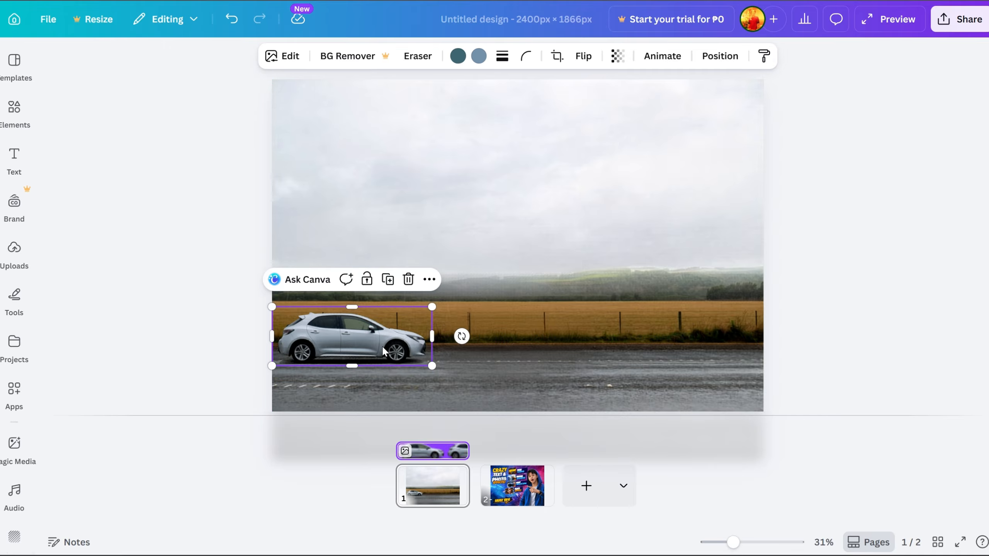
# Duplicate page 1 and move the car on the copy to the right end of the road
pyautogui.rightClick(437, 486)
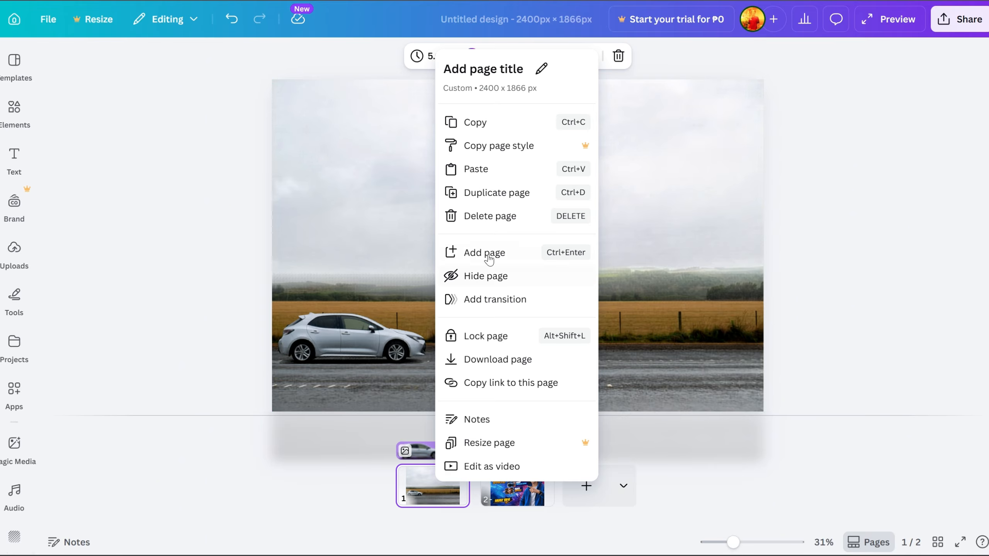
pyautogui.click(491, 198)
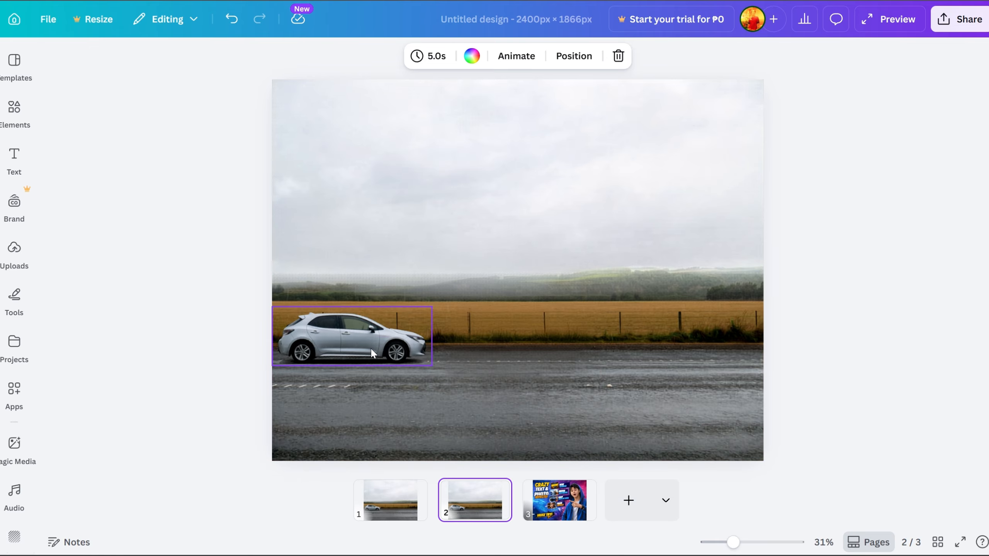
pyautogui.moveTo(371, 351); pyautogui.dragTo(697, 359)
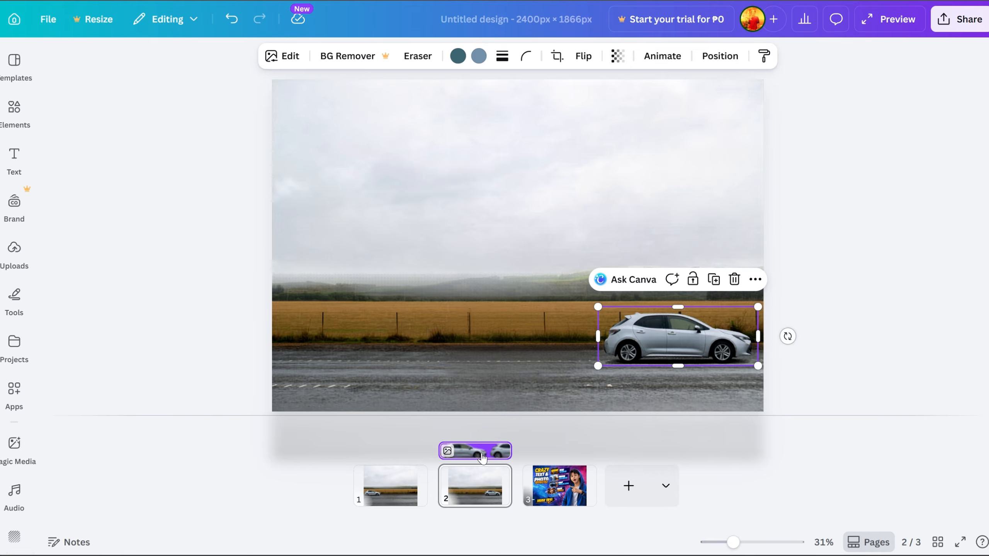
# Add a Match & Move transition between pages 1 and 2
pyautogui.moveTo(430, 503)
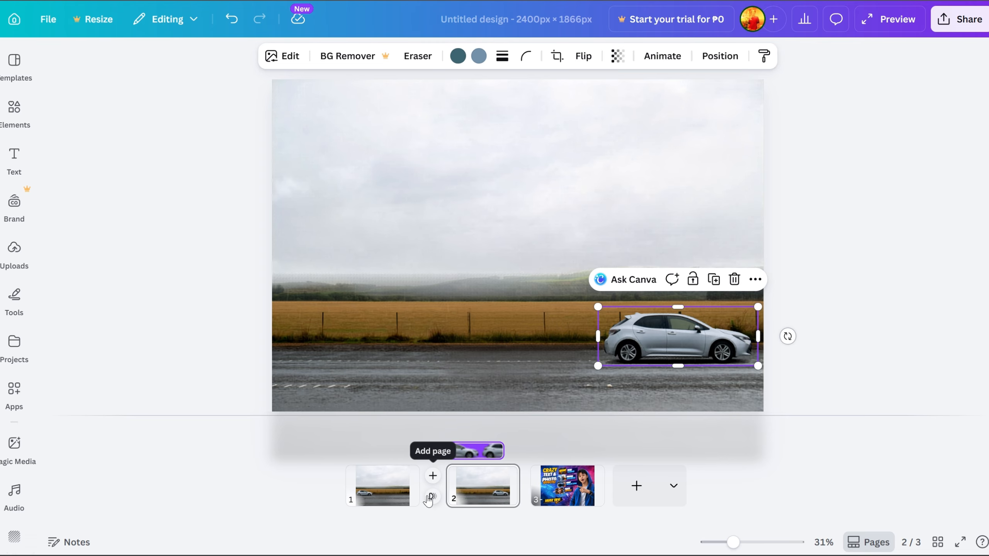
pyautogui.click(433, 498)
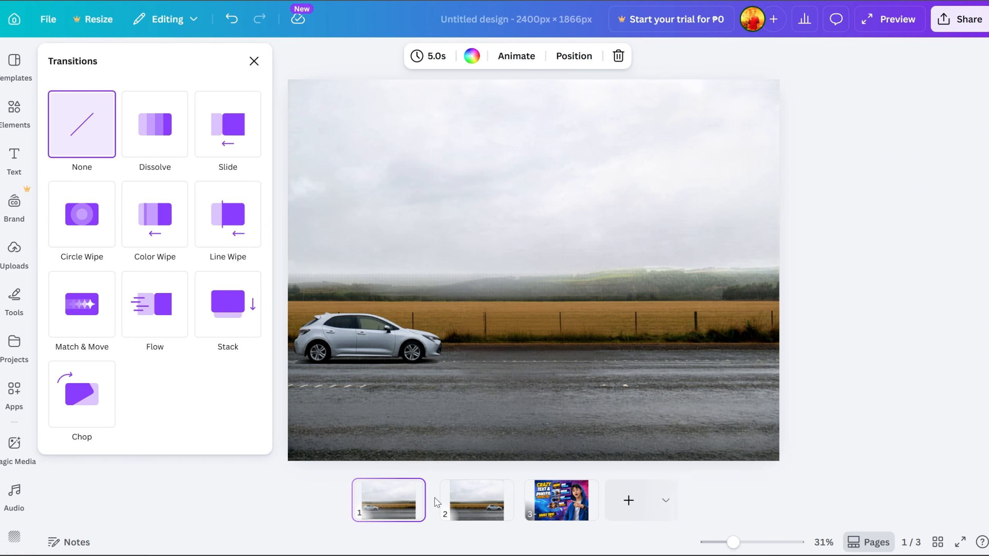
pyautogui.click(89, 322)
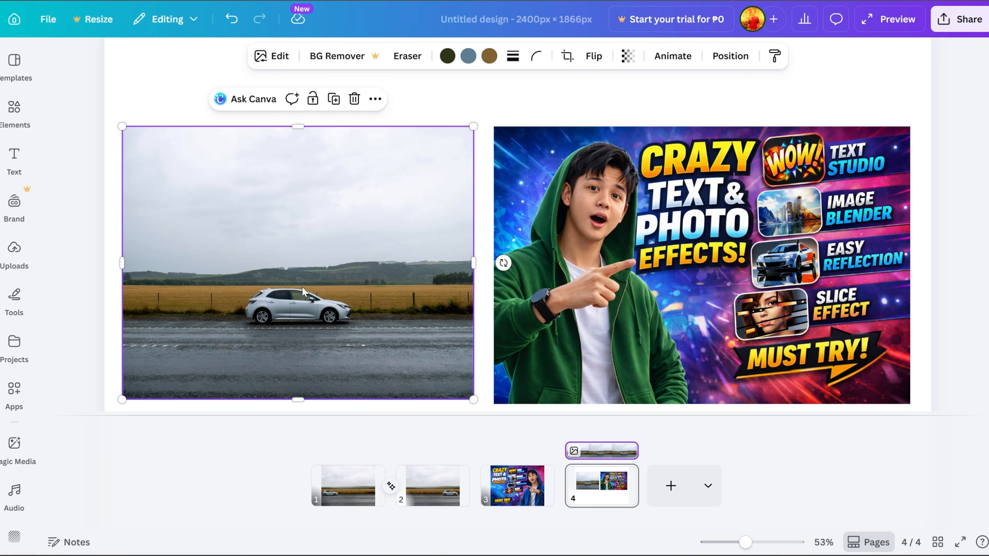
# Examine the two original flat images on page 4 and compare them with the separated poster elements on page 3
pyautogui.click(739, 310)
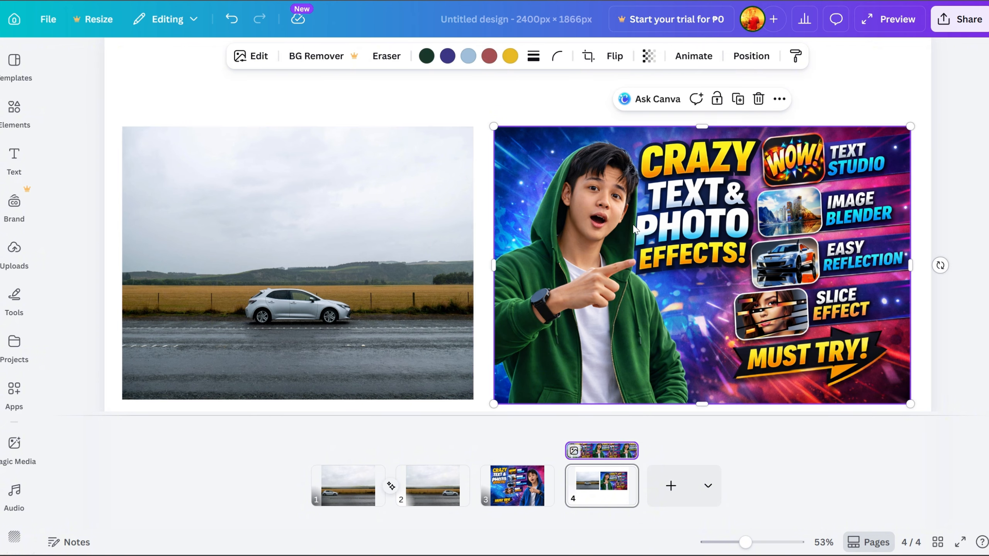
pyautogui.click(426, 242)
pyautogui.click(576, 296)
pyautogui.click(523, 493)
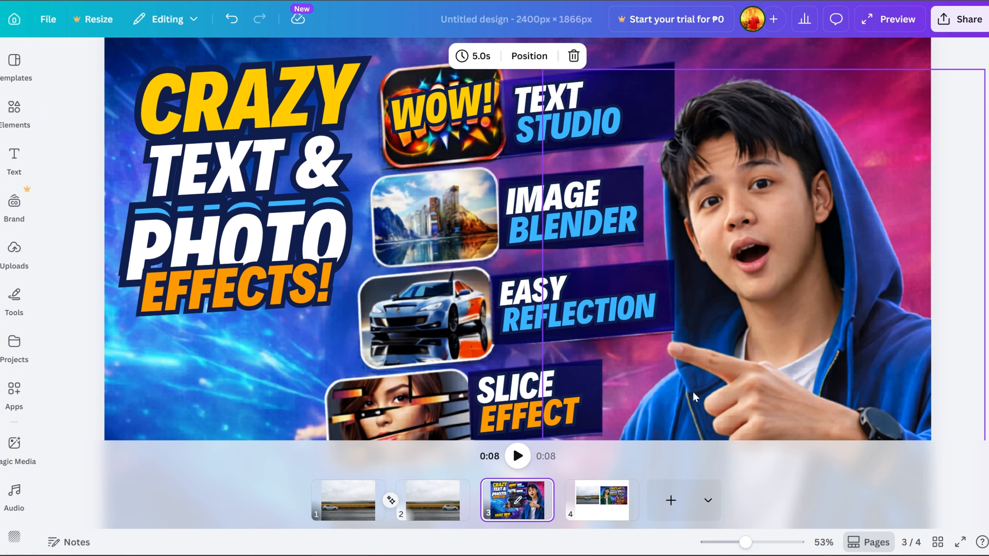
pyautogui.click(593, 213)
pyautogui.click(753, 242)
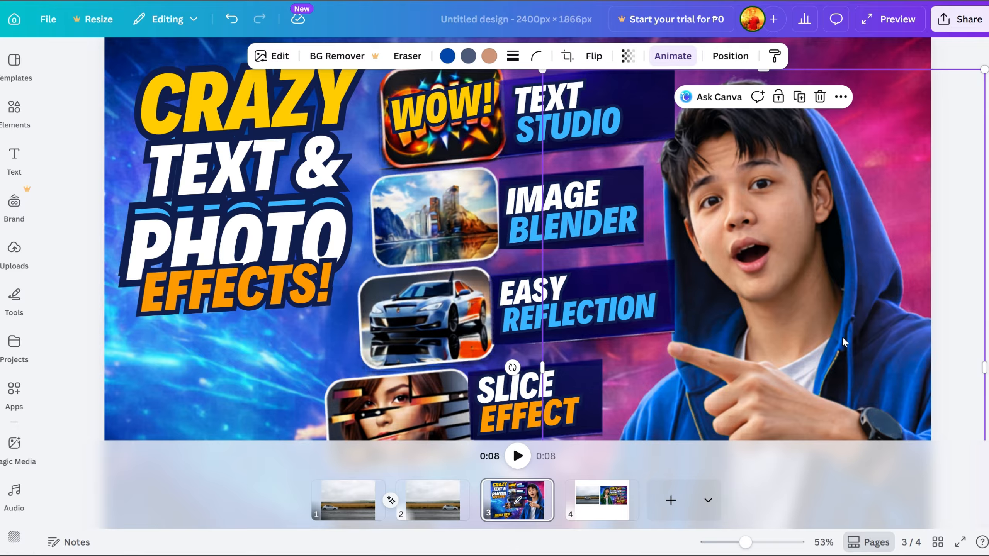
pyautogui.scroll(-3, 842, 336)
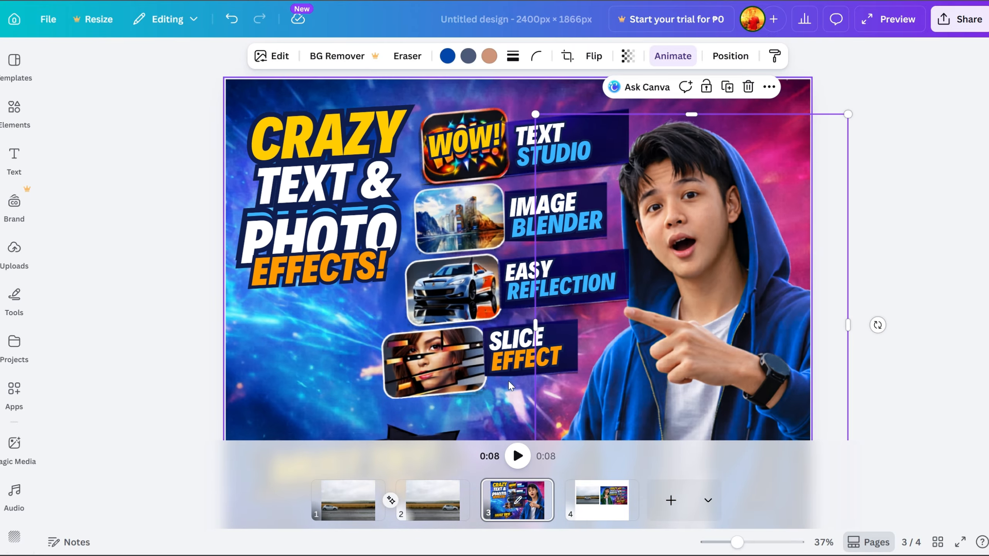
# Look over the two car pages and inspect the separate background layers on page 2
pyautogui.click(333, 503)
pyautogui.click(427, 516)
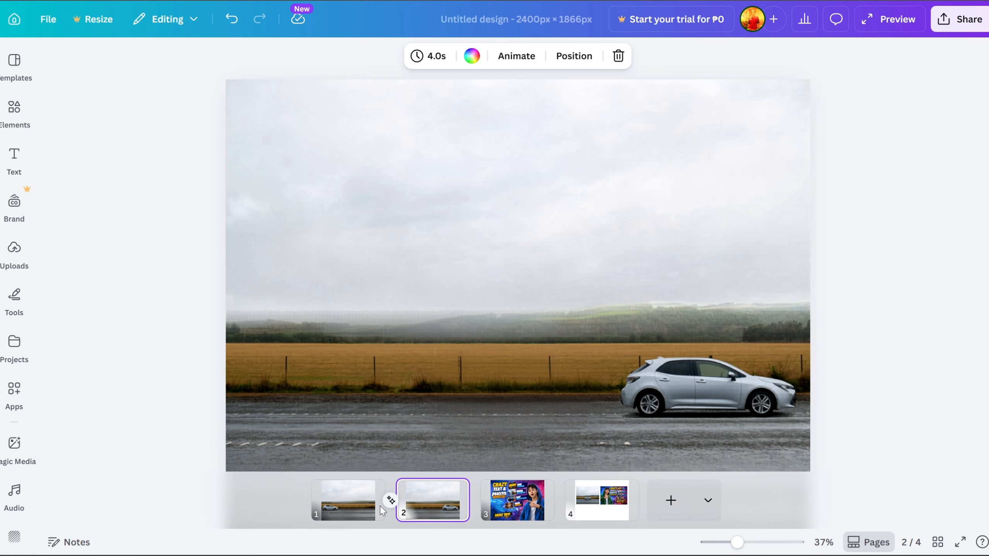
pyautogui.click(547, 397)
pyautogui.click(471, 322)
pyautogui.click(475, 163)
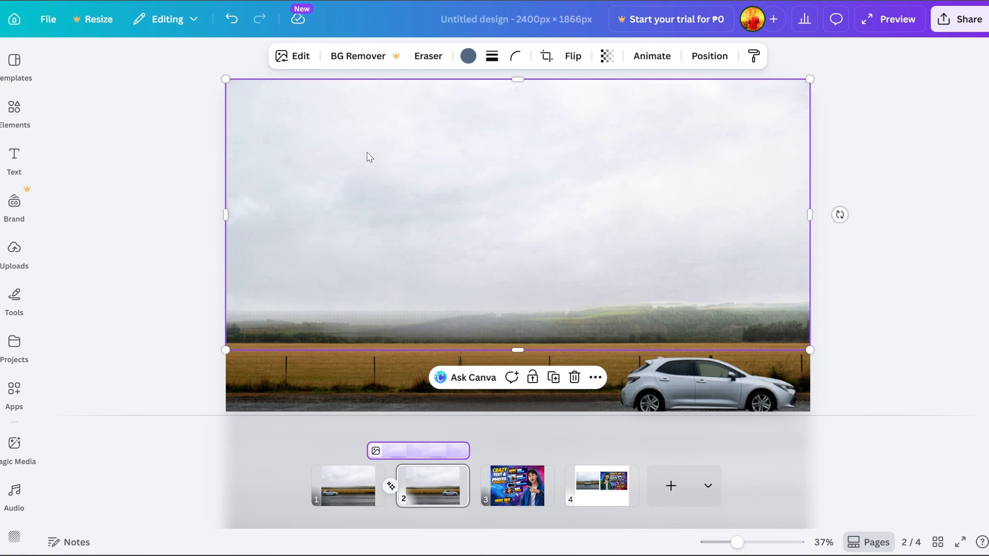
pyautogui.scroll(-2, 370, 157)
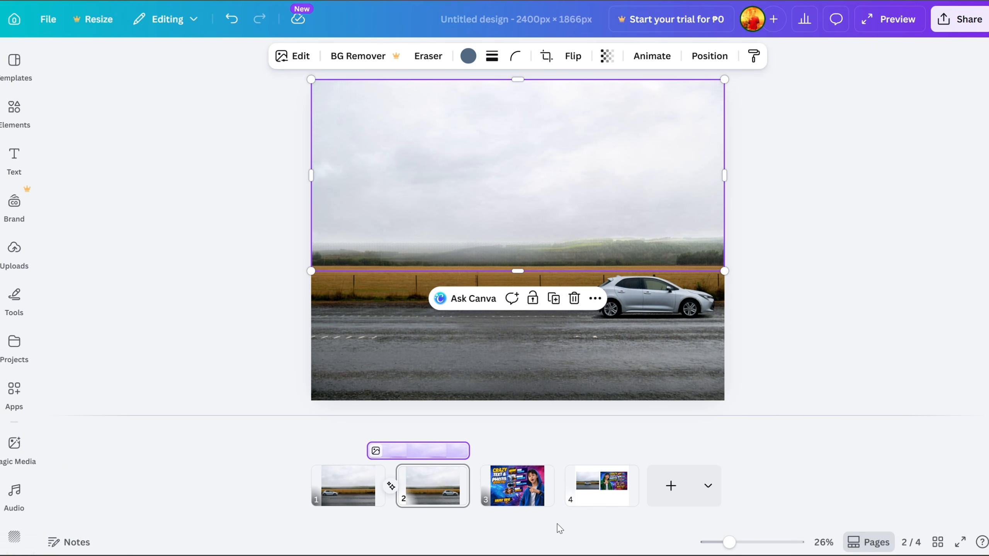